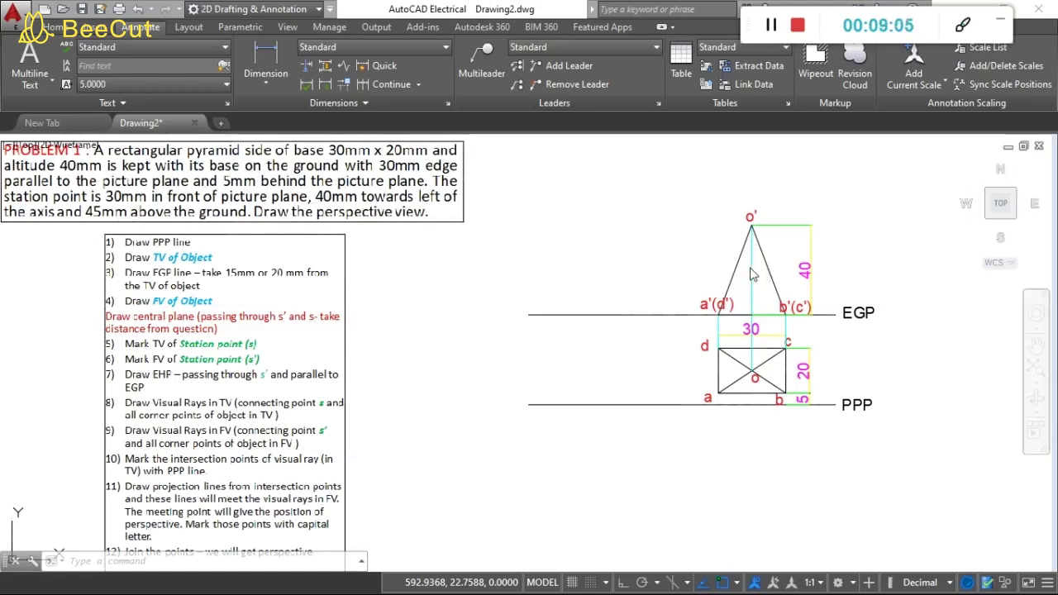
Step: Draw the central plane line 40 mm to the left of apex o'
left_click(53, 27)
left_click(17, 60)
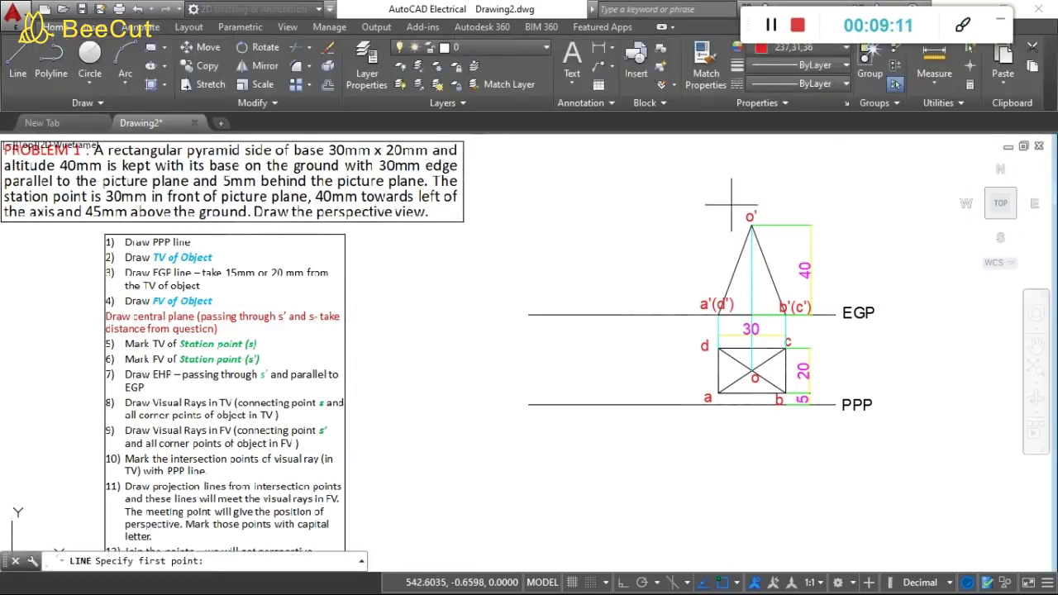
left_click(750, 219)
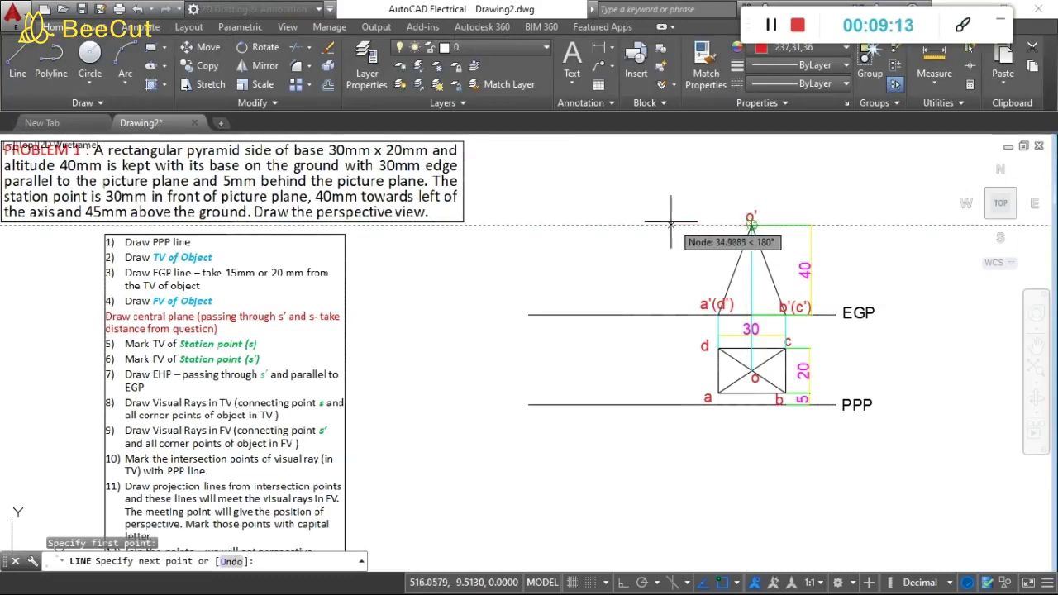
type("40")
key("Return")
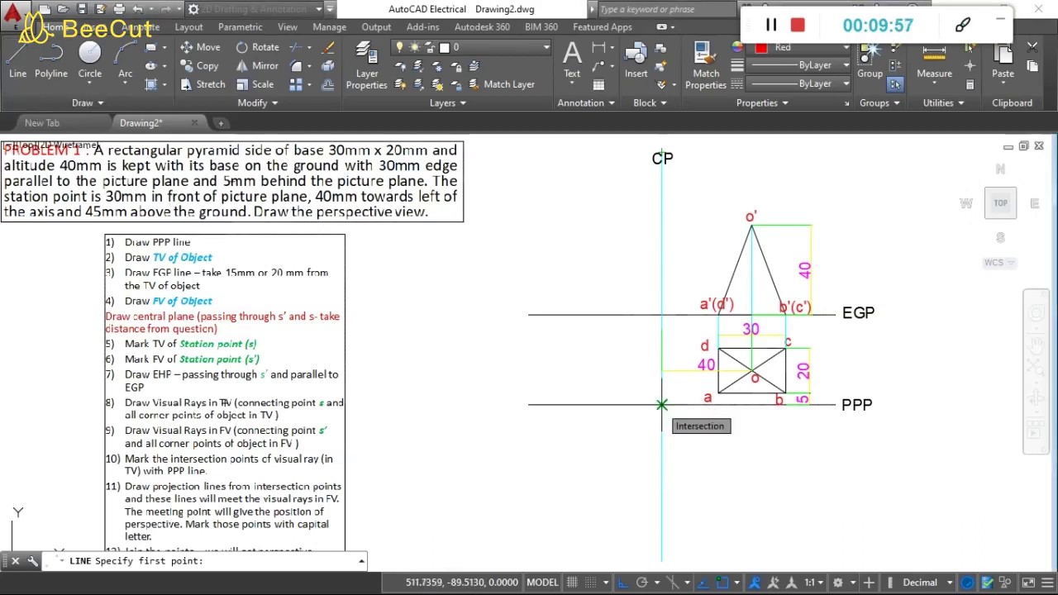
Step: Draw a 30 mm line down along CP from its intersection with PPP
left_click(662, 404)
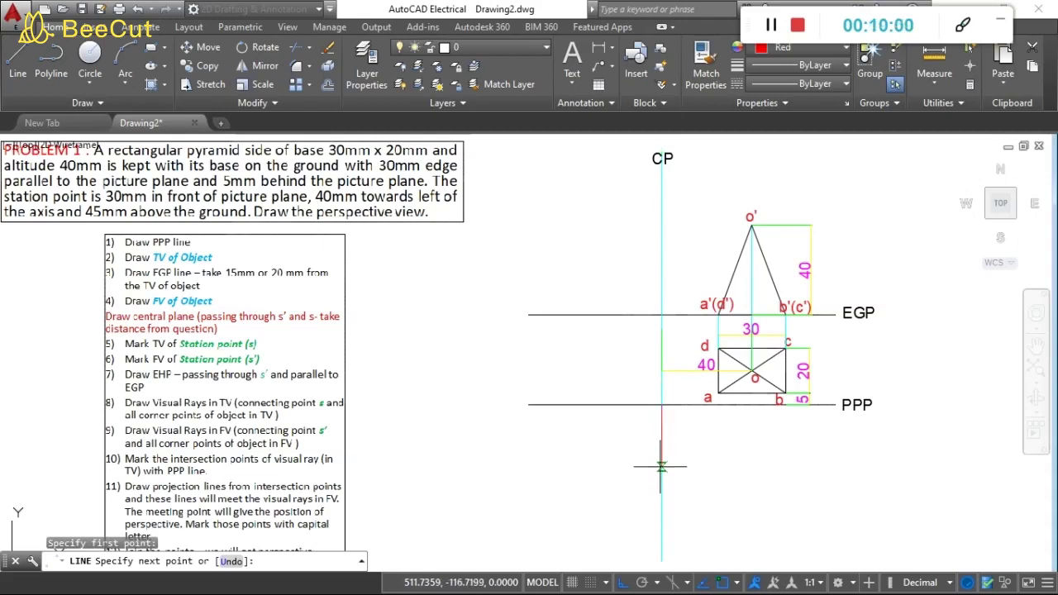
type("30")
key("Return")
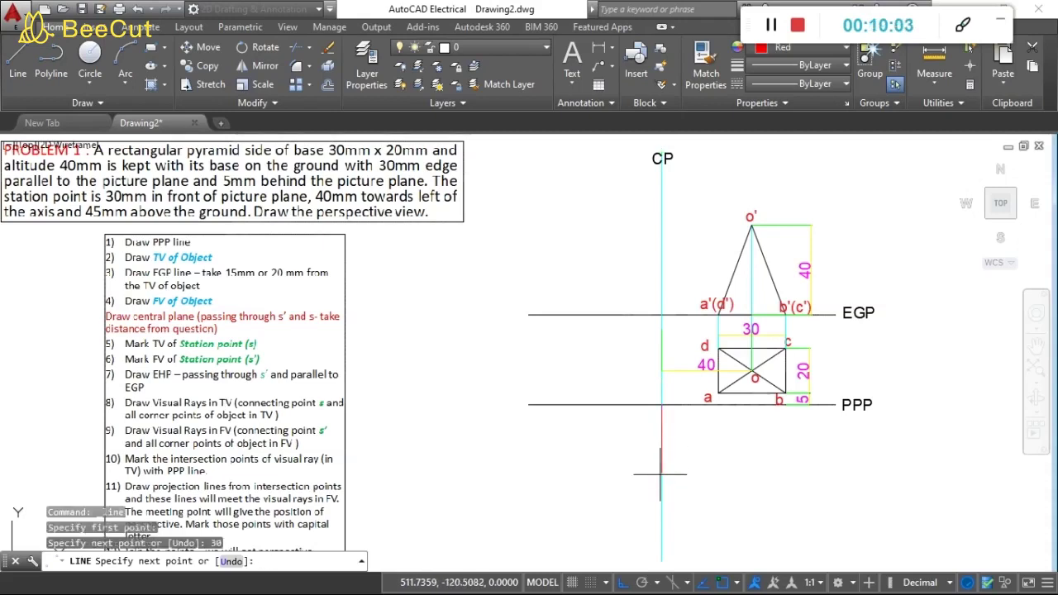
key("Escape")
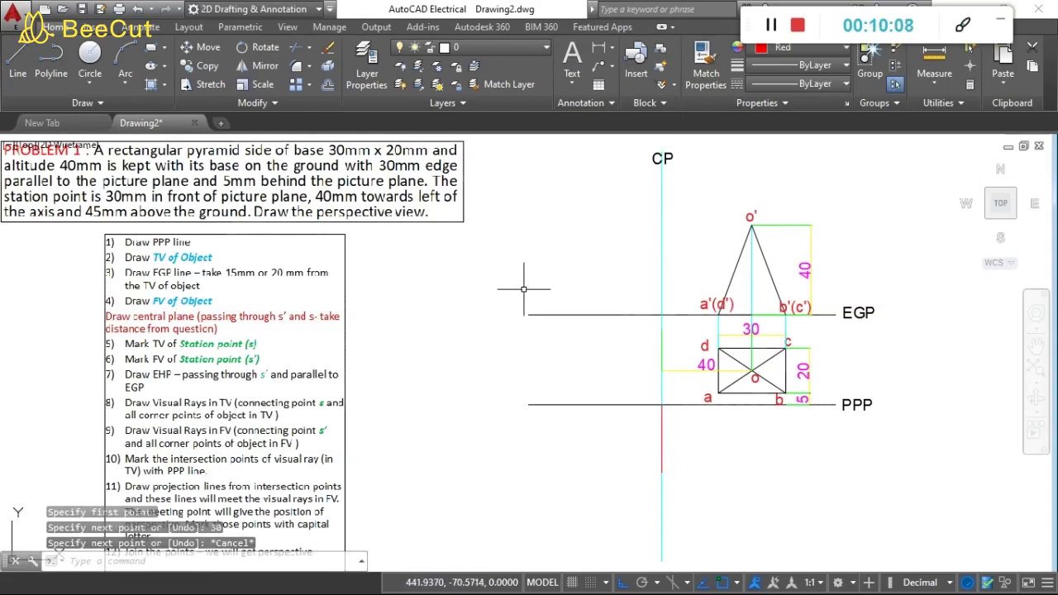
Step: Place the station point label s below PPP on the central plane
left_click(573, 58)
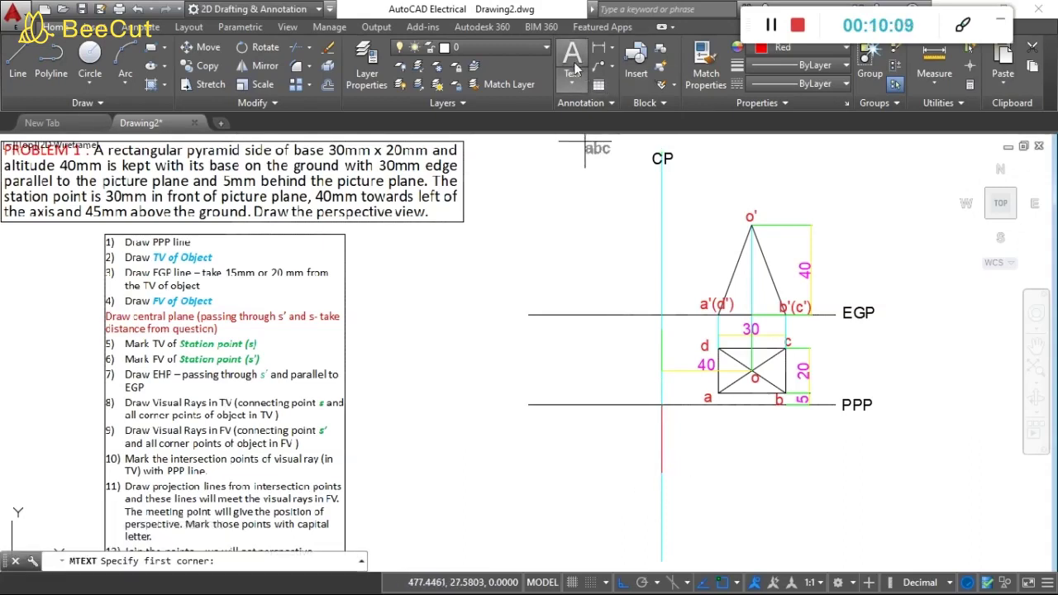
left_click(659, 481)
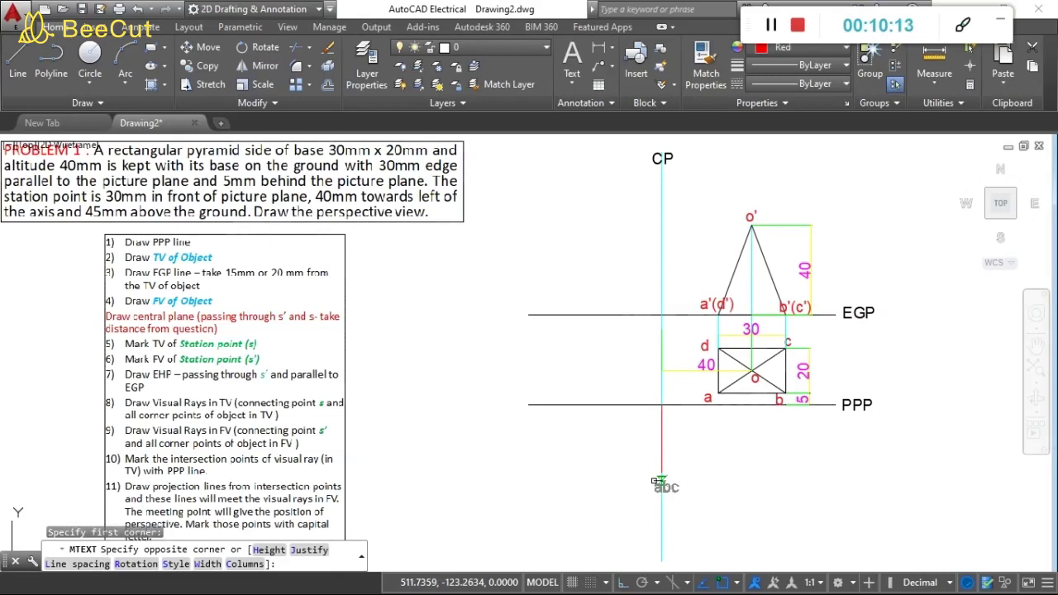
left_click(669, 486)
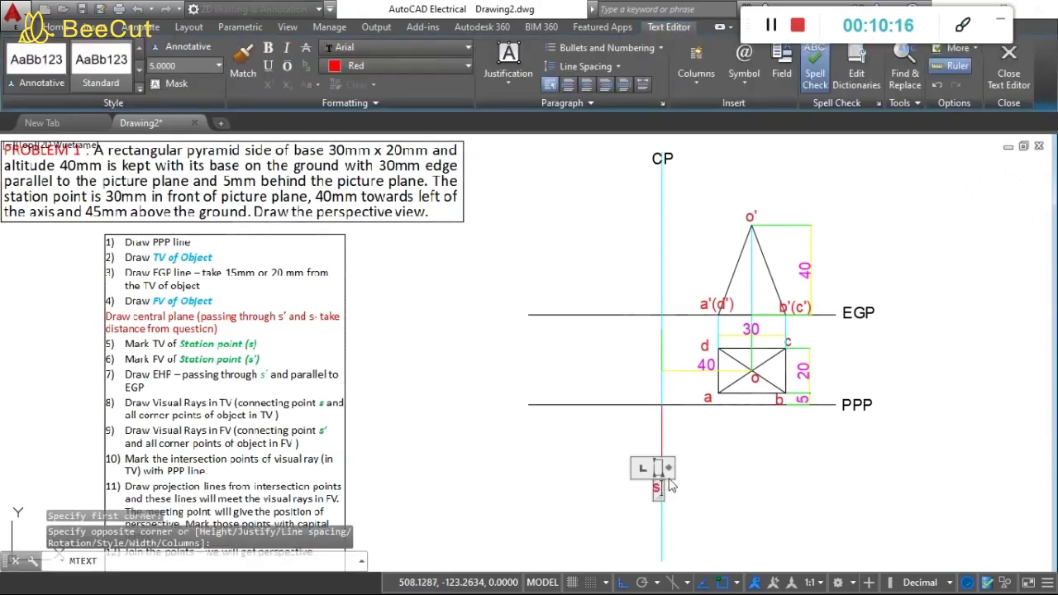
key("Escape")
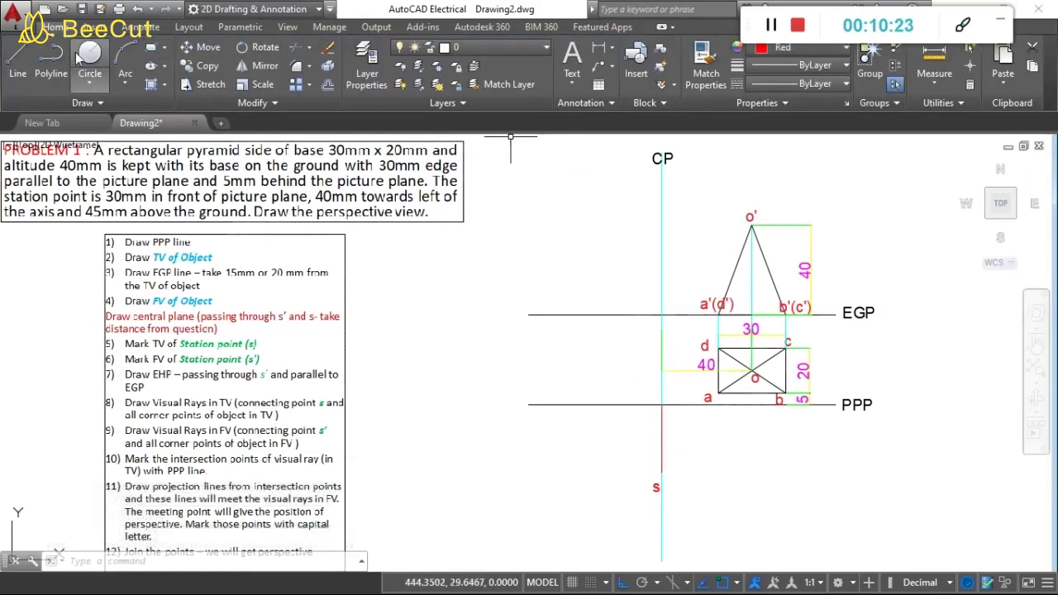
Step: Draw a 45 mm line up along CP from its intersection with EGP
left_click(20, 56)
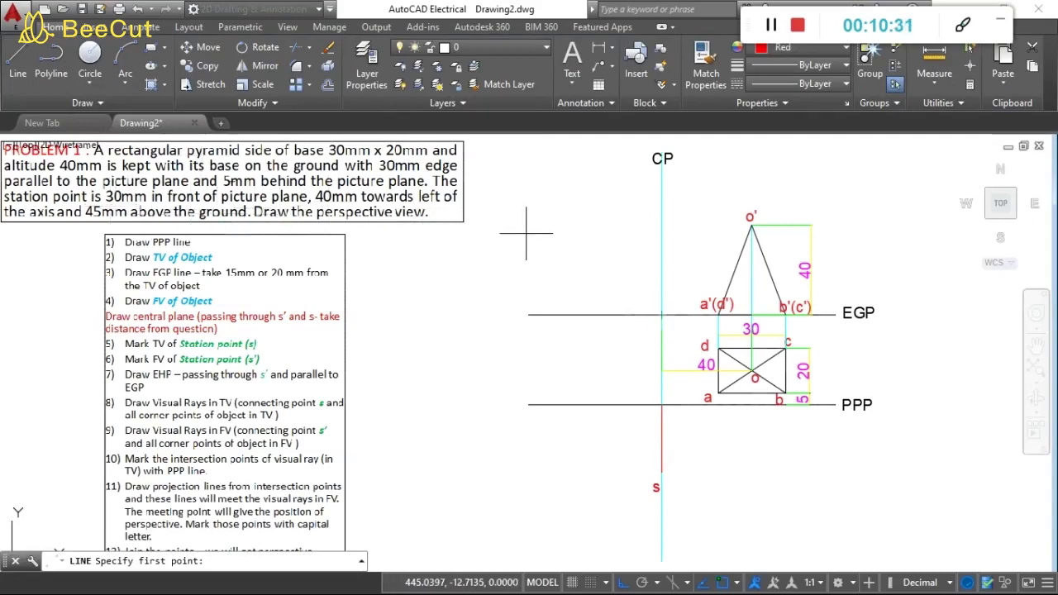
left_click(662, 315)
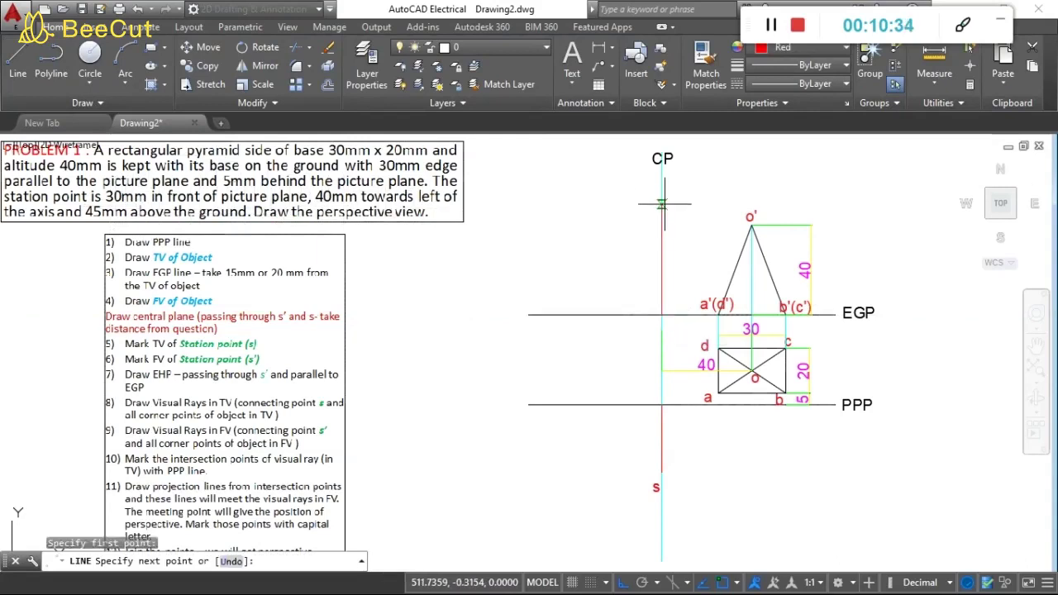
type("45")
key("Return")
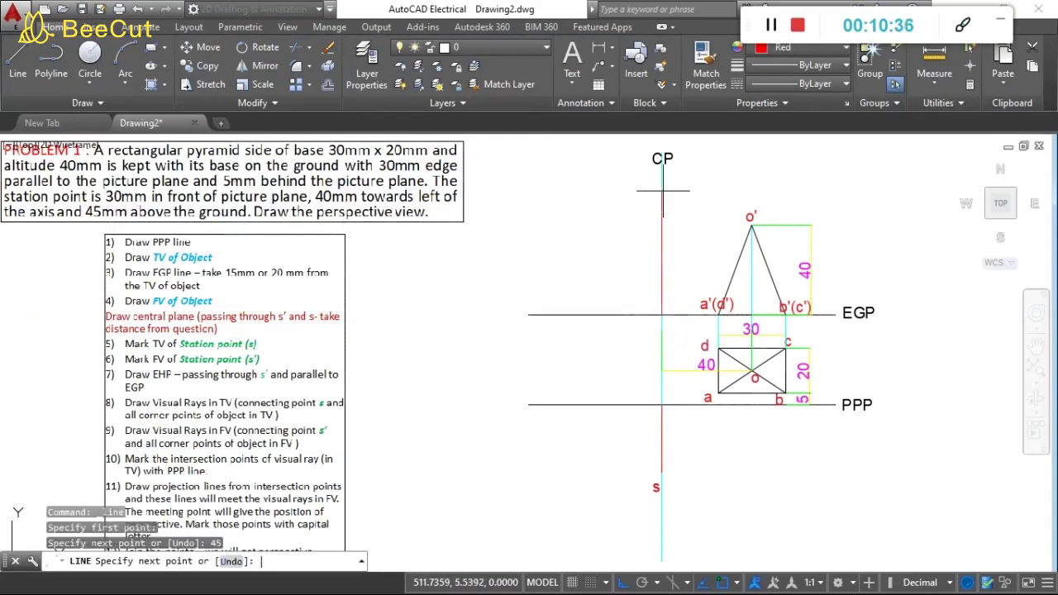
key("Escape")
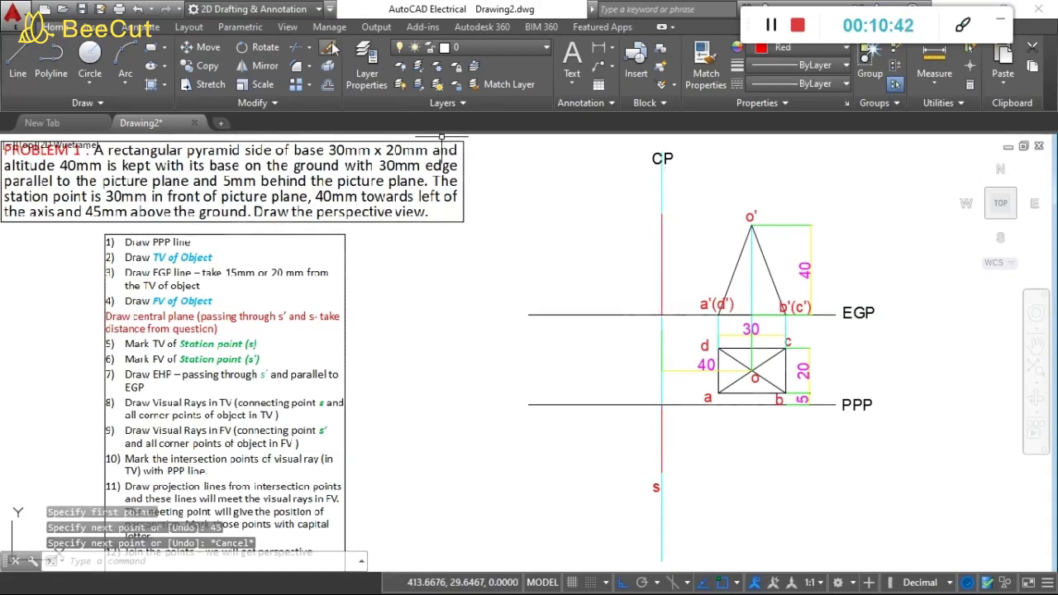
Step: Label the top of the 45 mm line as station point s'
left_click(583, 62)
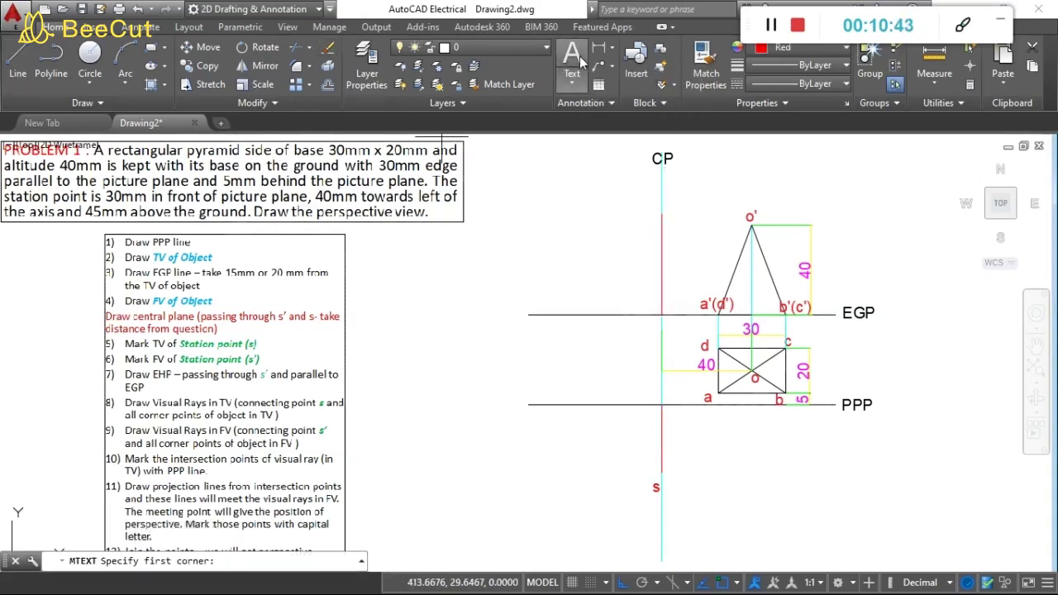
left_click(651, 197)
left_click(658, 209)
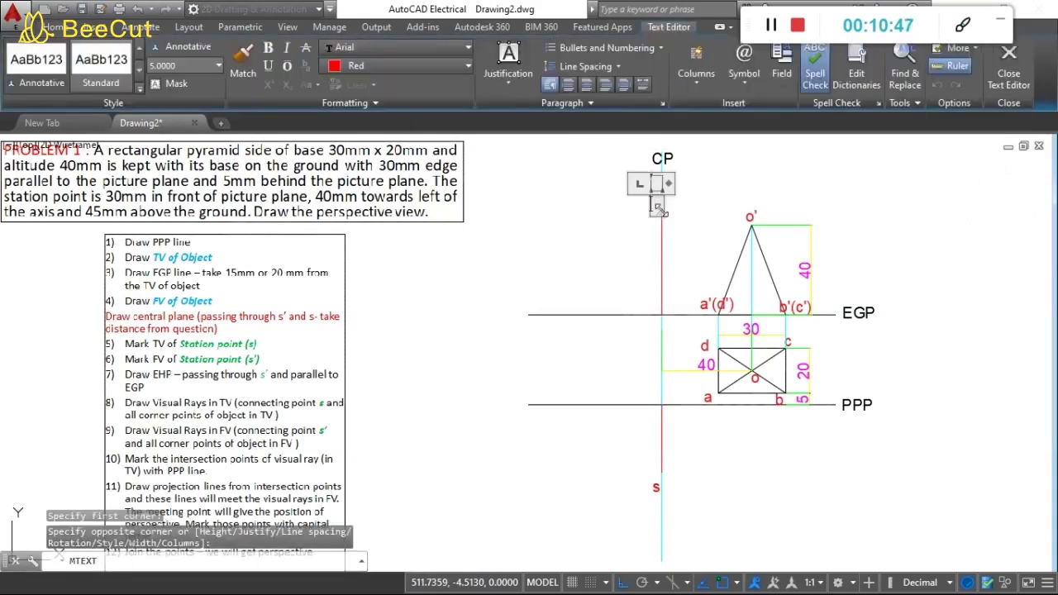
type("s'")
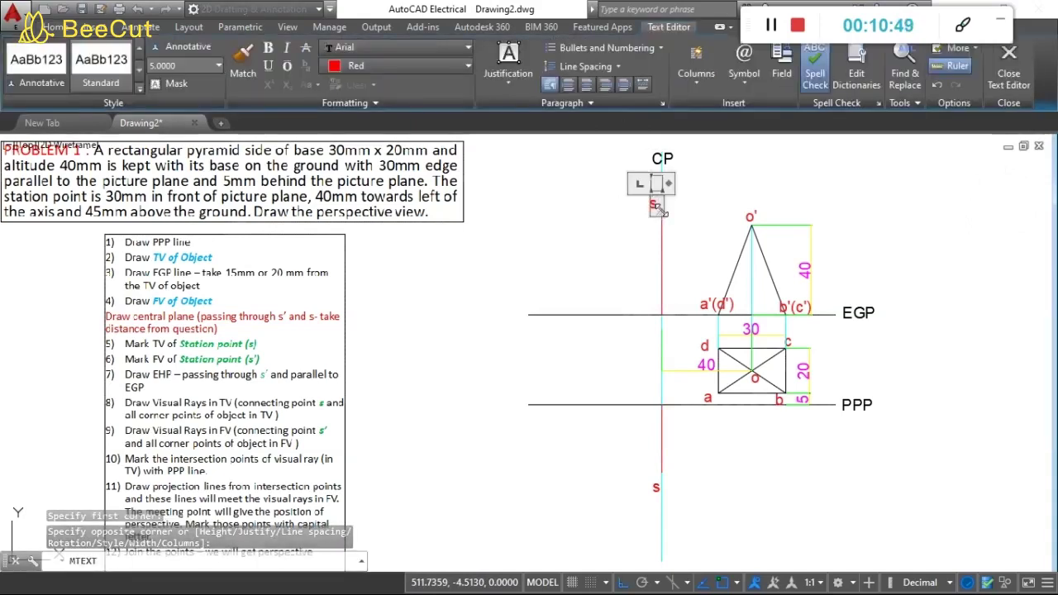
left_click(626, 223)
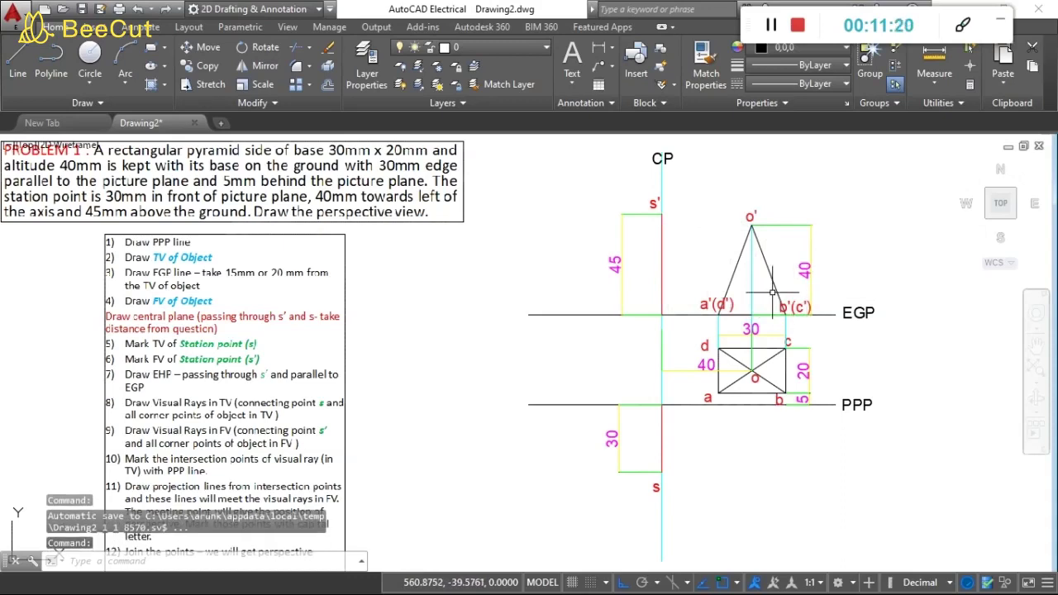
Step: Draw the horizontal EHP line through s', parallel to EGP, past the pyramid
left_click(10, 71)
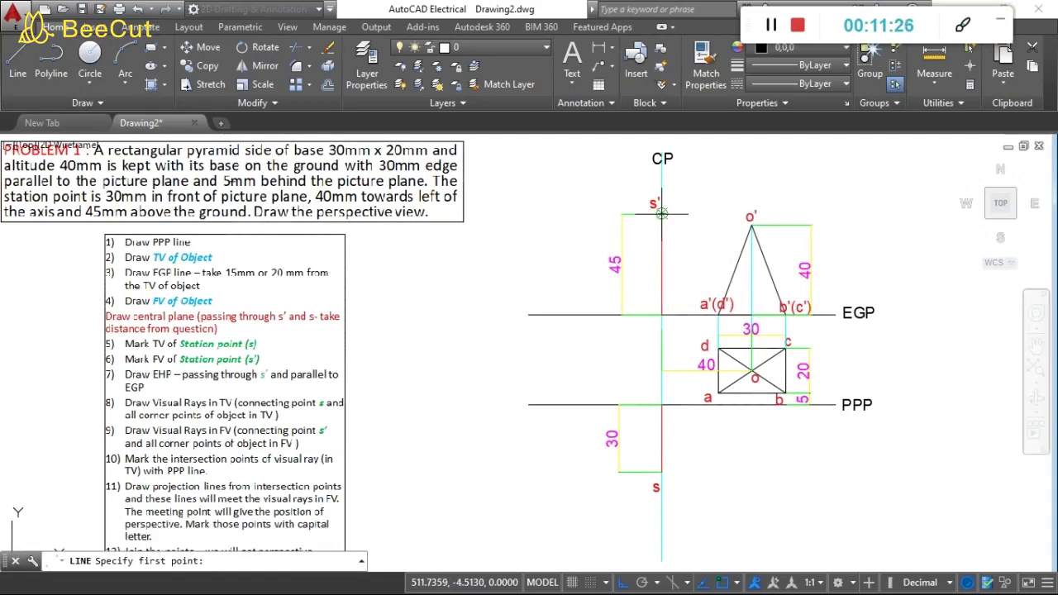
left_click(529, 213)
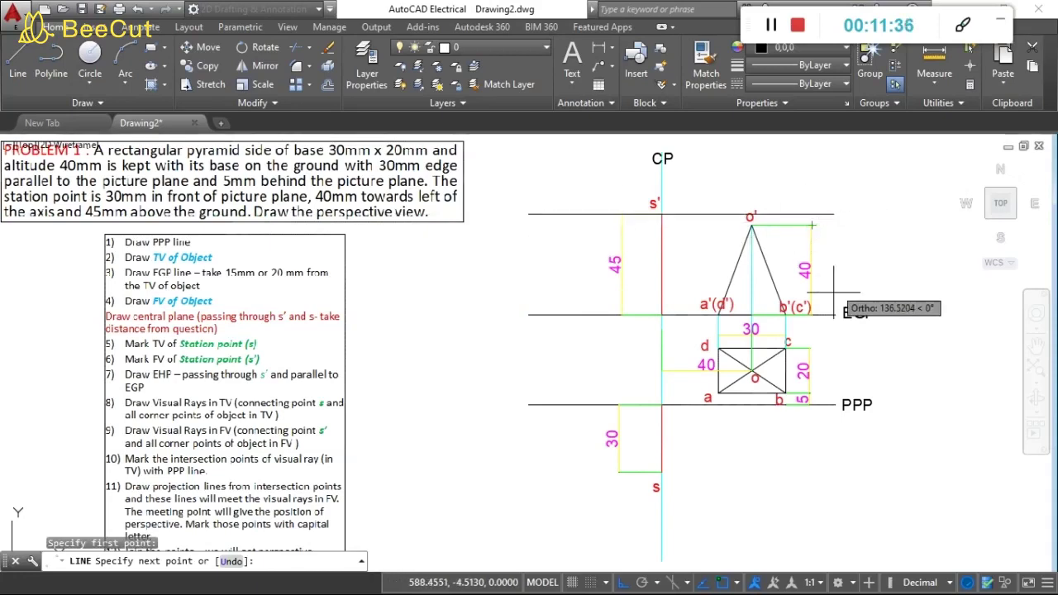
left_click(835, 214)
key("Escape")
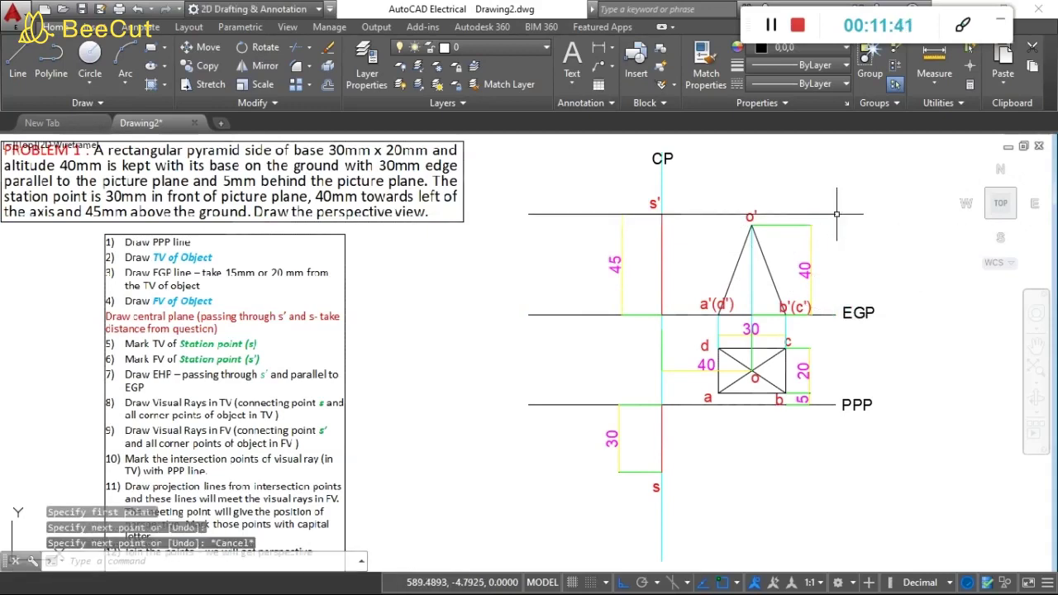
left_click(572, 62)
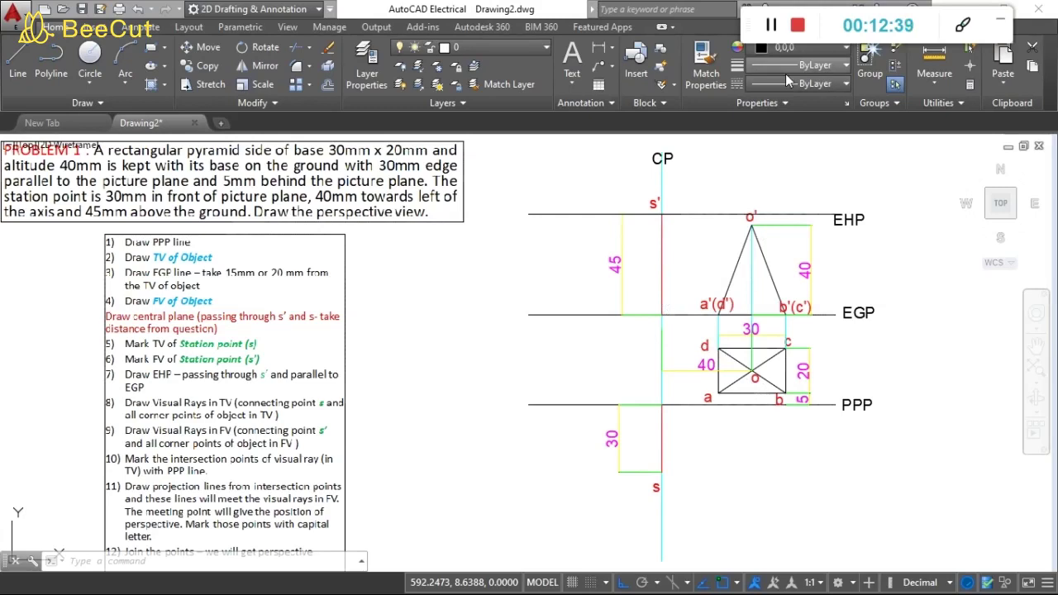
Step: With Ortho off, draw visual rays from station point s to corners a and b
type("l")
key("Return")
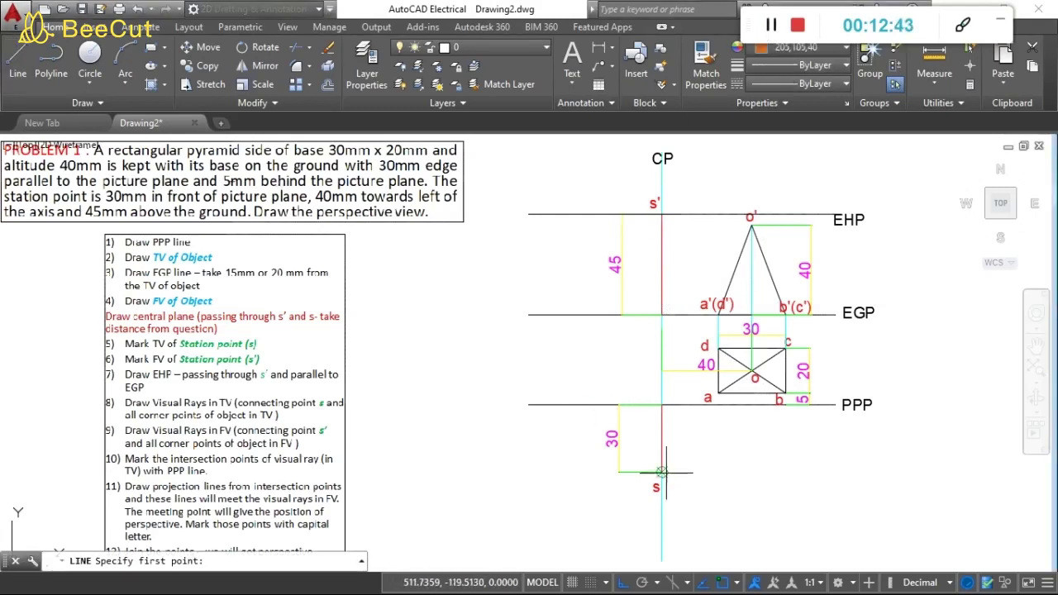
left_click(662, 473)
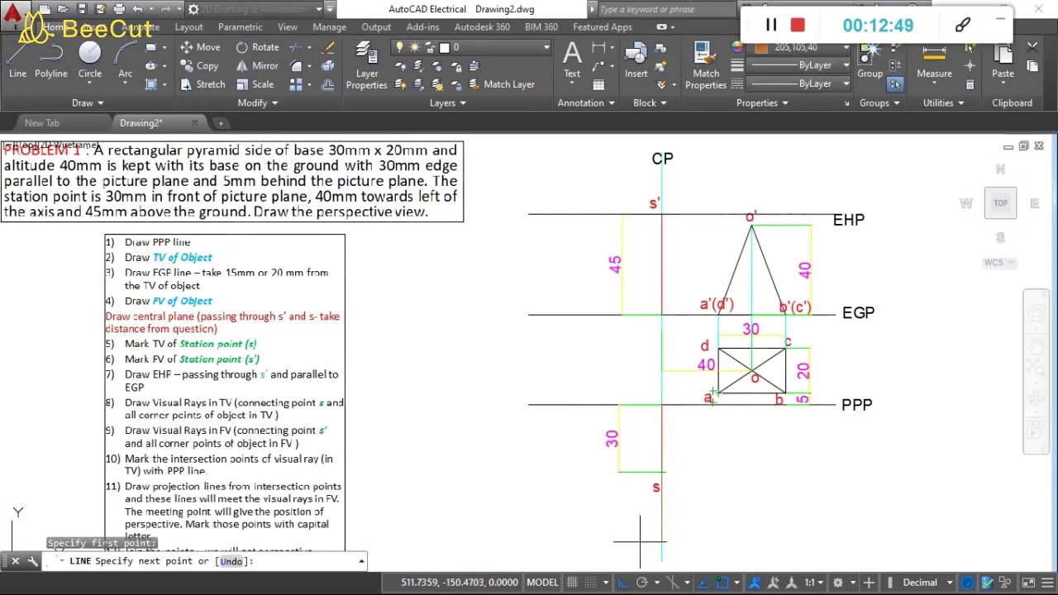
key("F8")
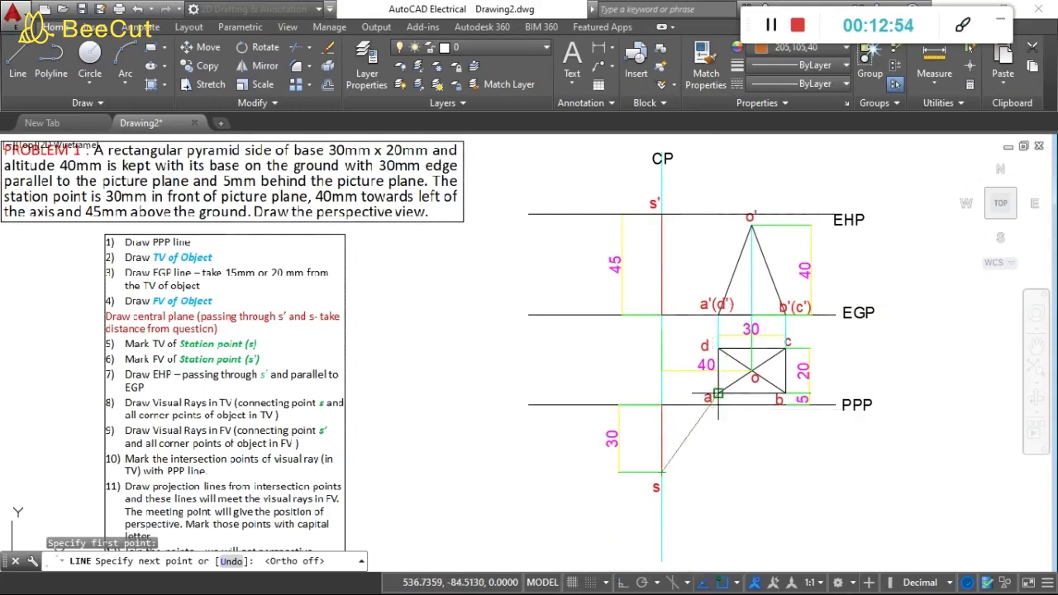
left_click(718, 394)
key("Return")
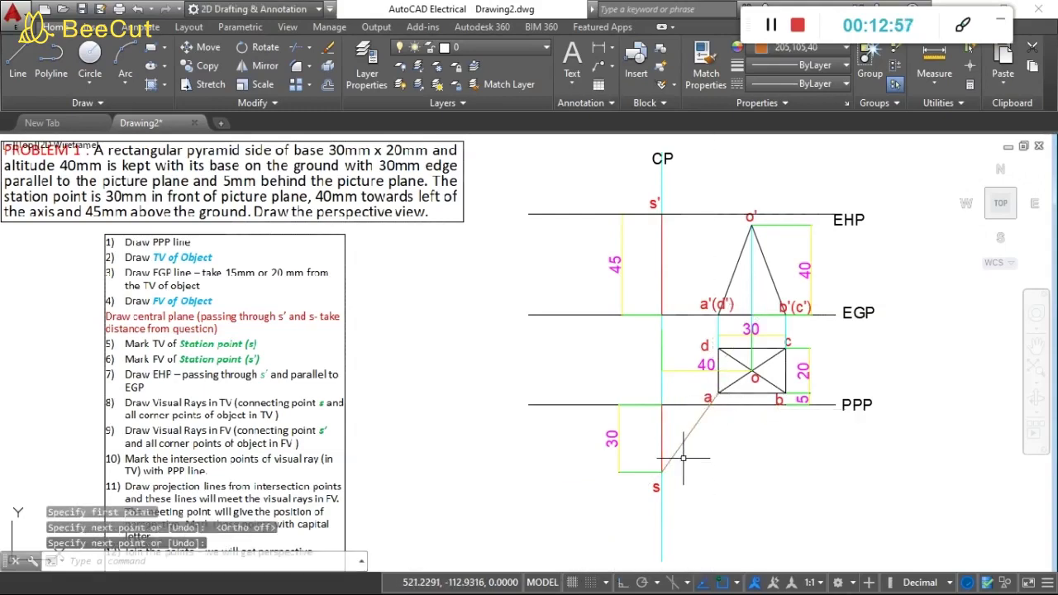
key("Return")
left_click(661, 473)
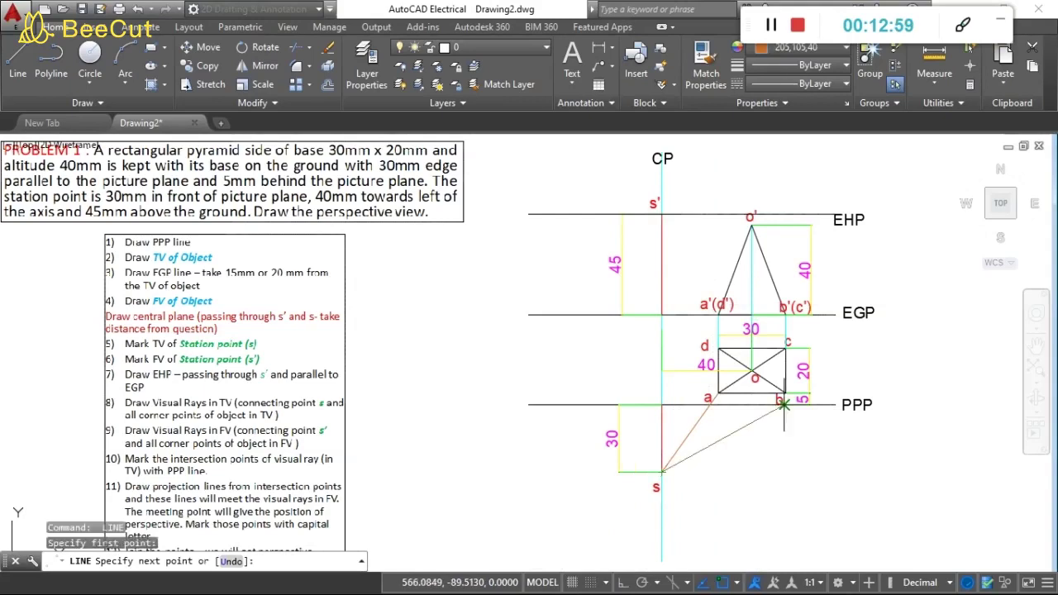
left_click(784, 395)
key("Return")
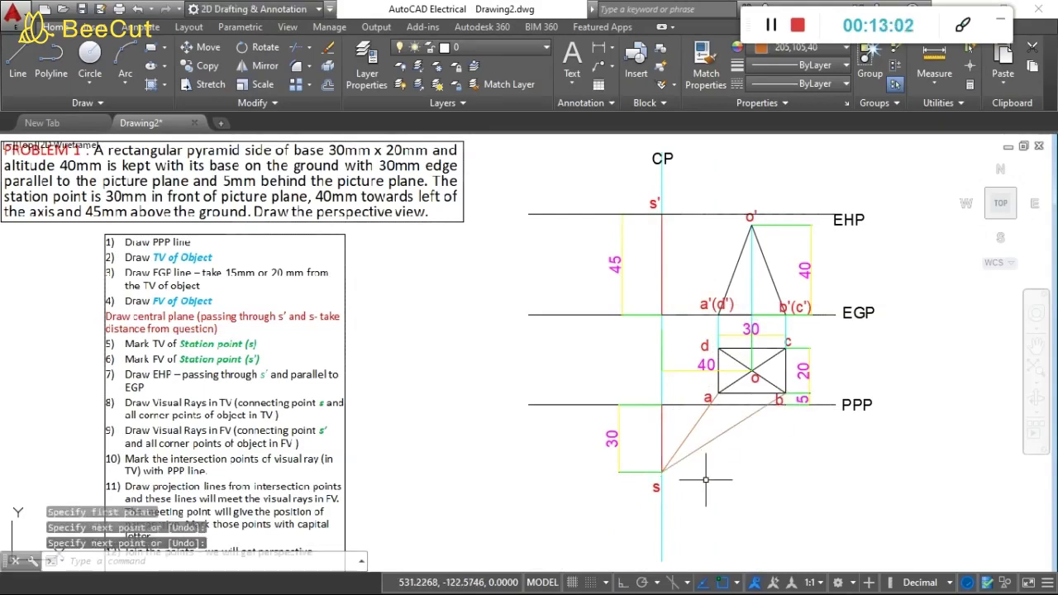
Step: Draw the remaining visual rays from s to corners c and d
key("Return")
left_click(661, 473)
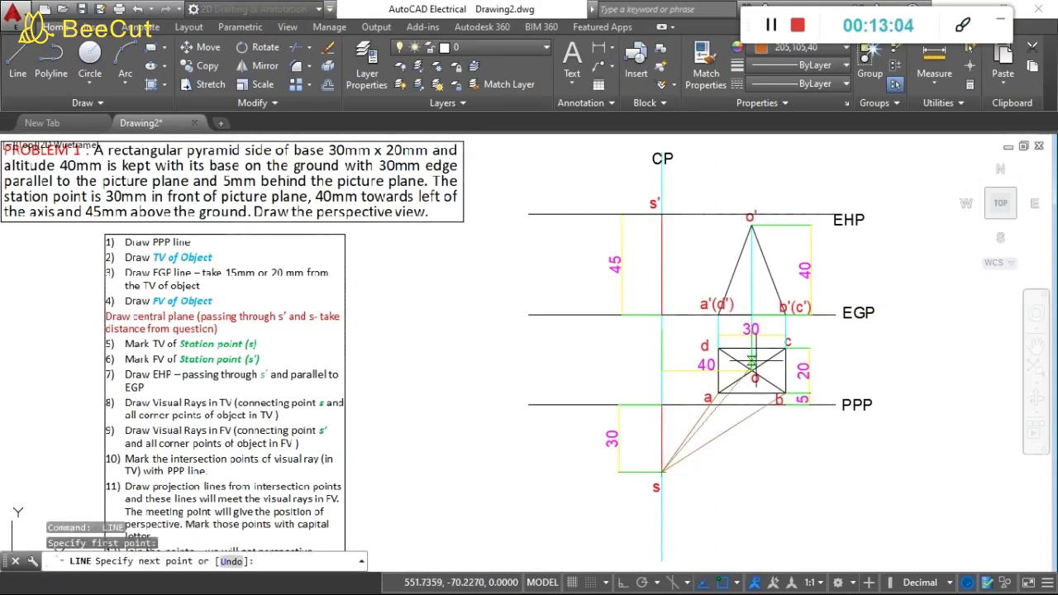
left_click(785, 348)
key("Return")
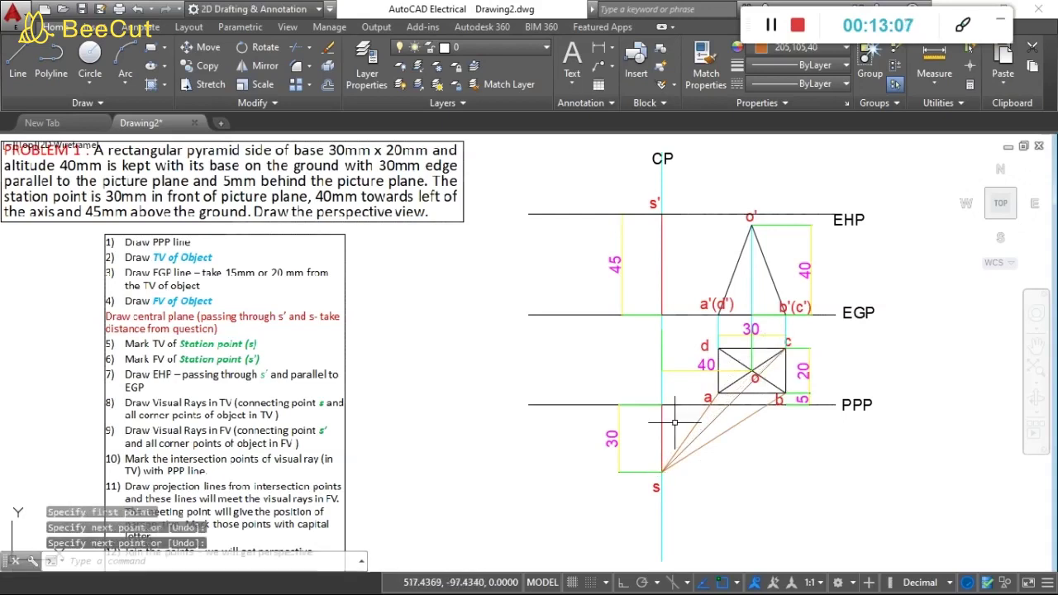
key("Return")
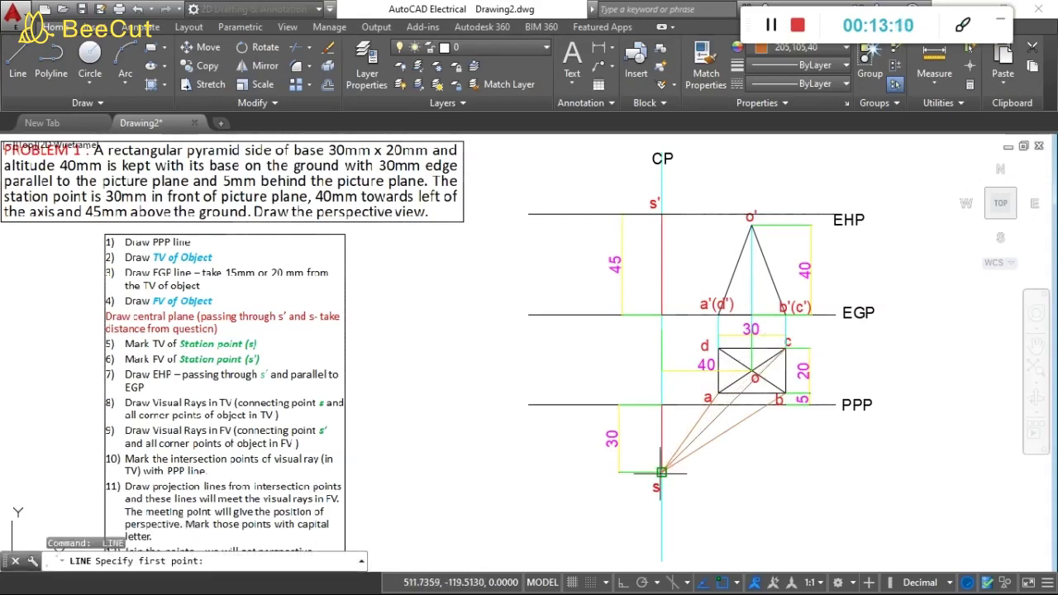
left_click(661, 473)
left_click(718, 349)
key("Return")
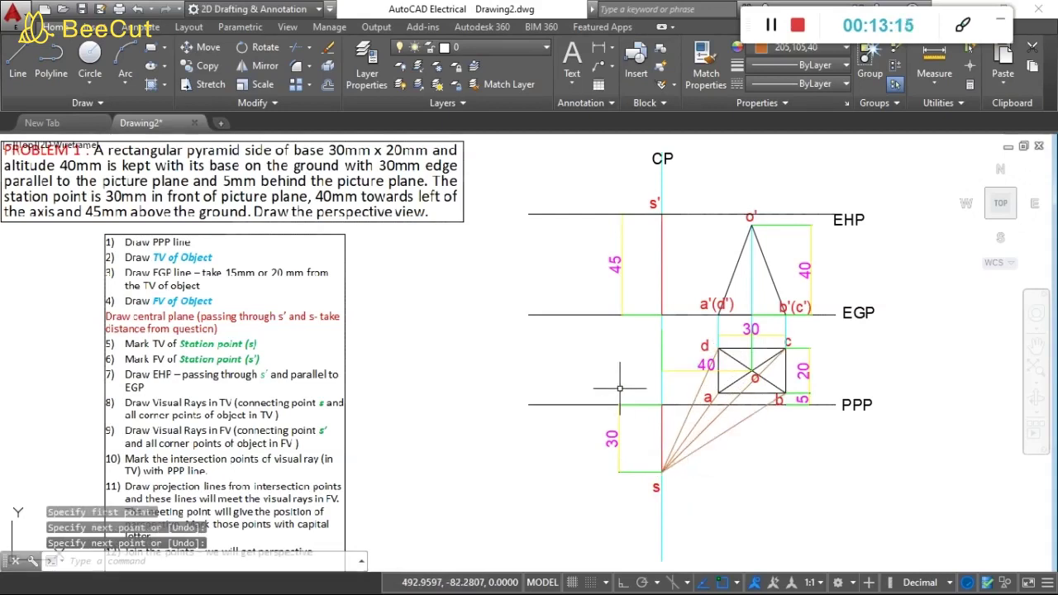
key("Return")
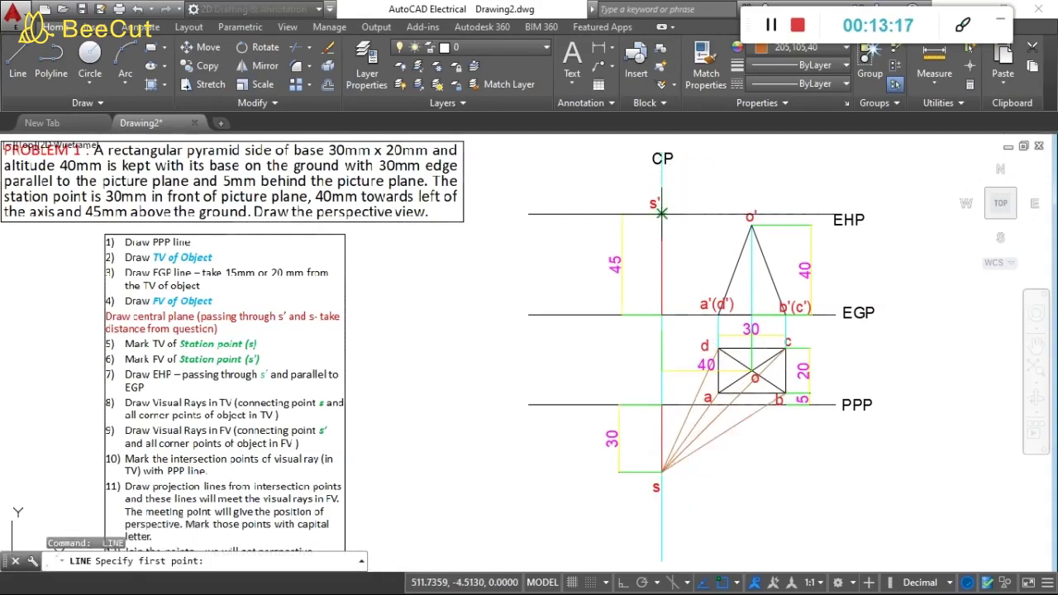
Step: Draw front-view visual rays from s' to o', a'(d') and b'(c')
left_click(662, 213)
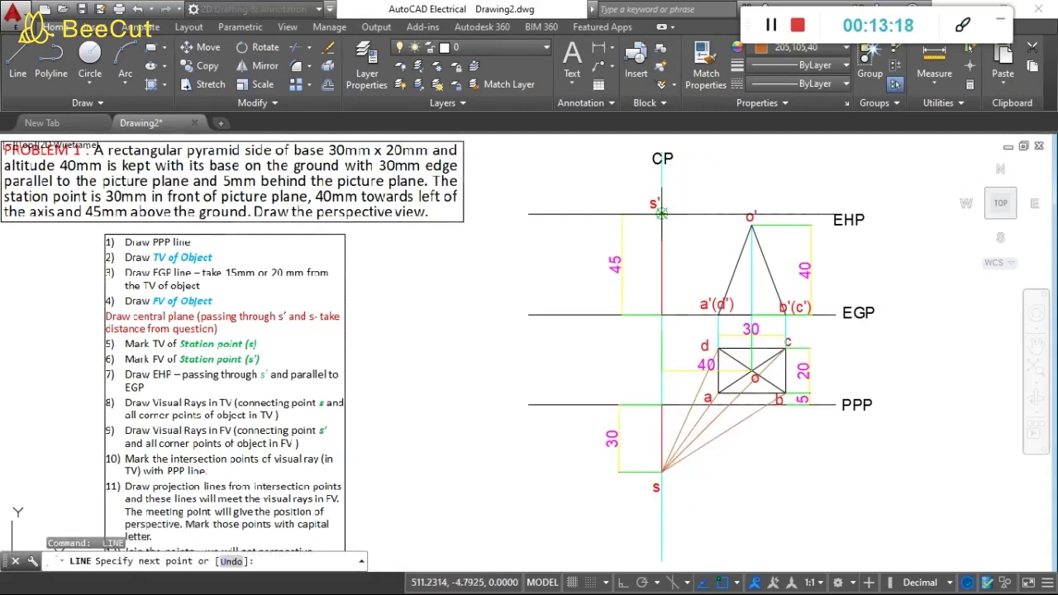
left_click(751, 222)
key("Return")
key("Return")
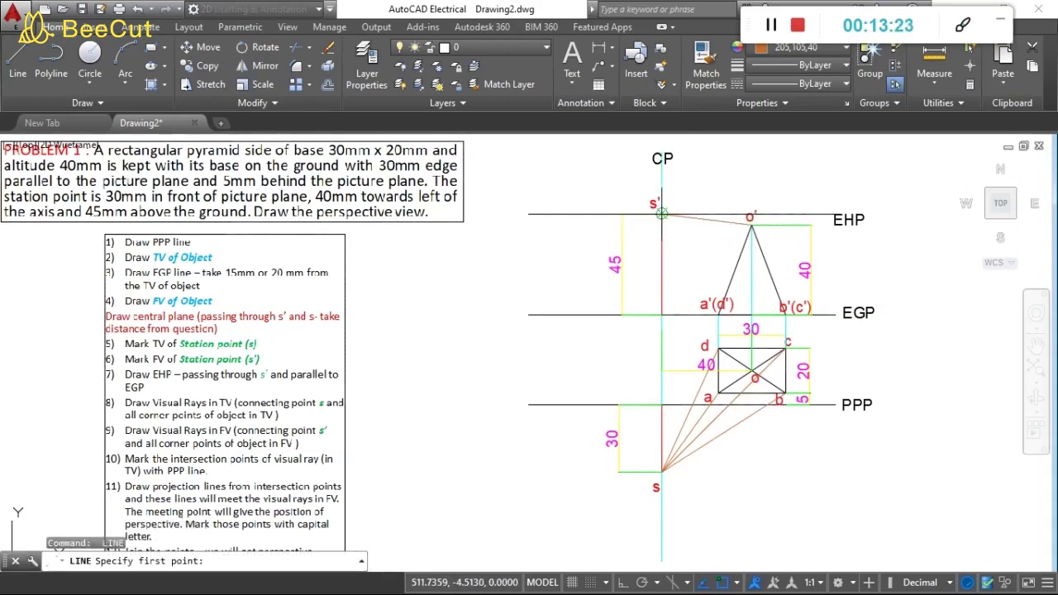
left_click(662, 214)
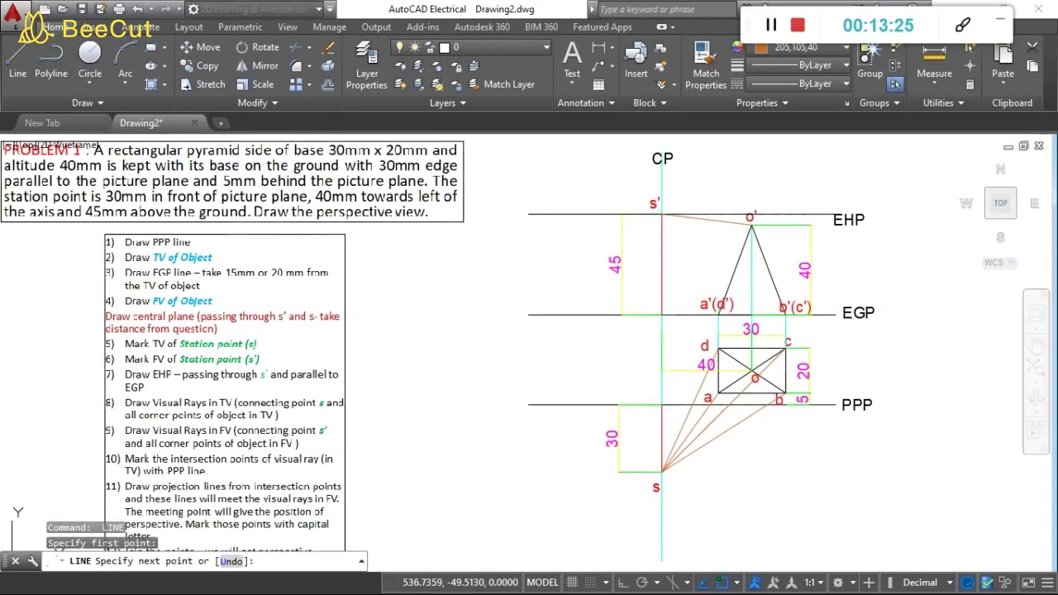
left_click(718, 314)
key("Return")
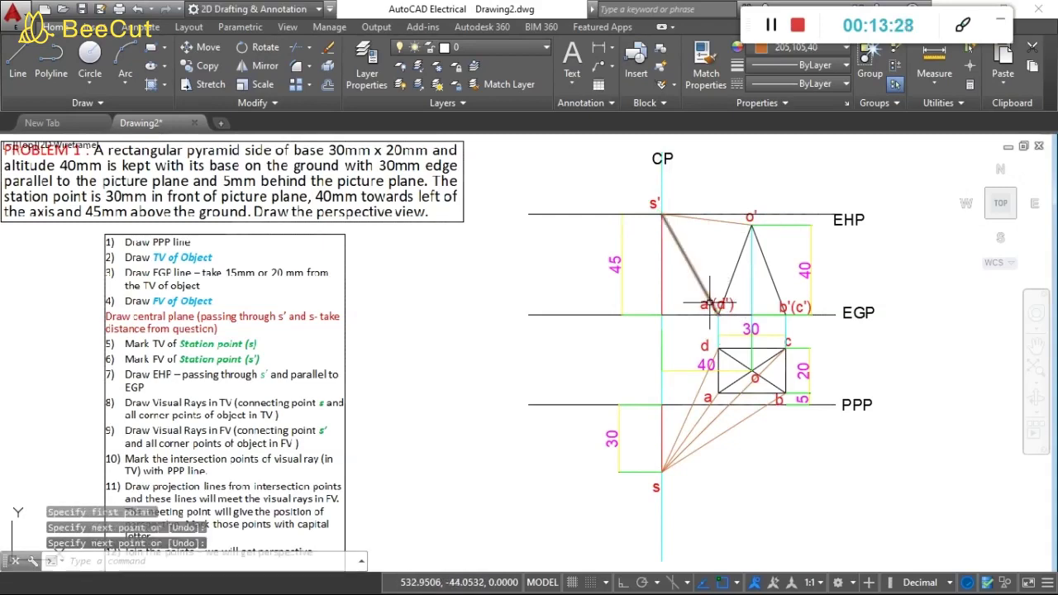
key("Return")
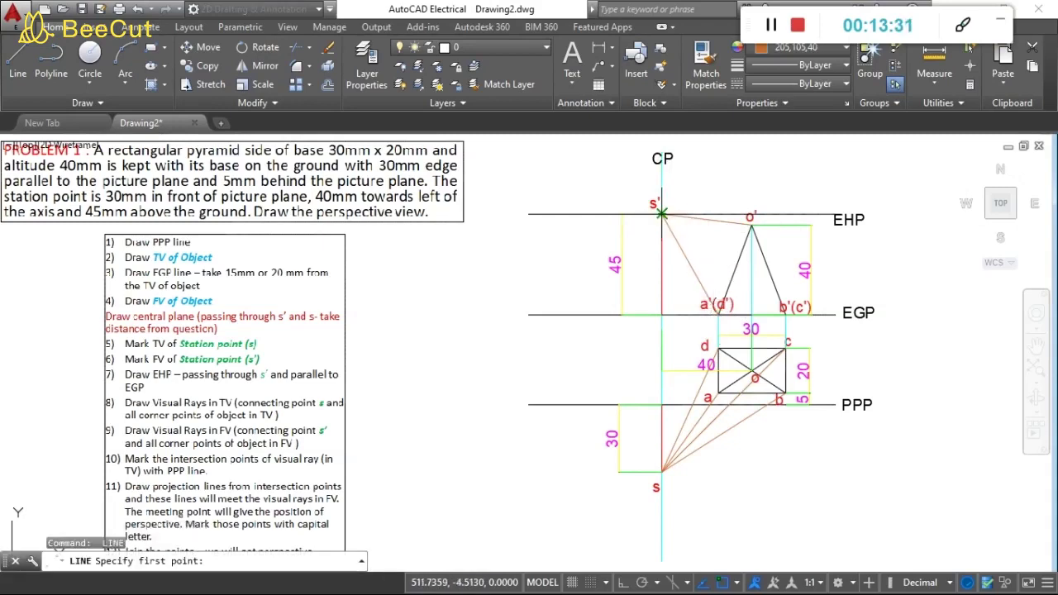
left_click(661, 213)
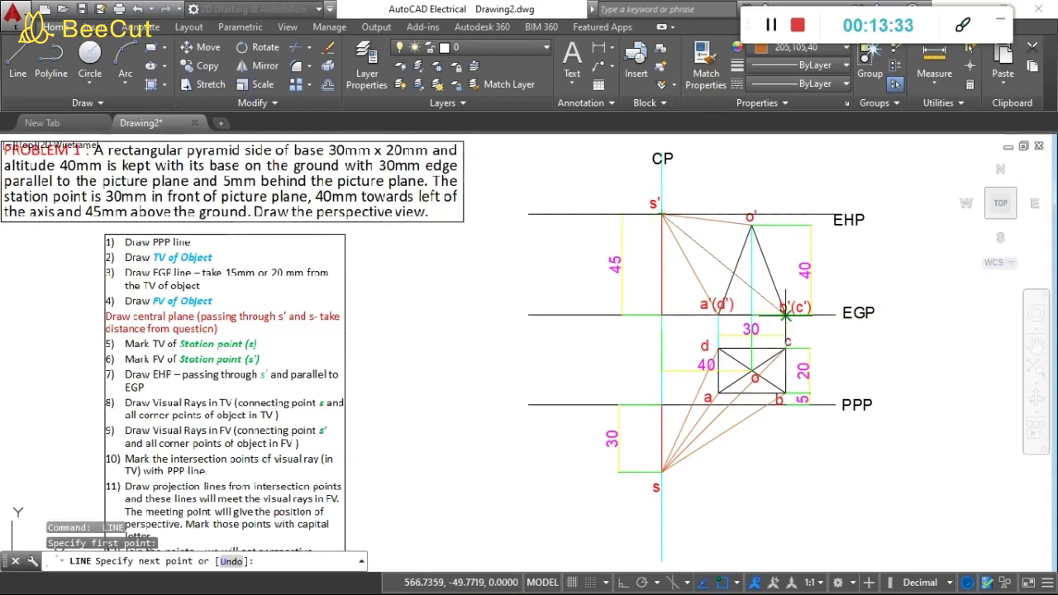
left_click(786, 313)
key("Return")
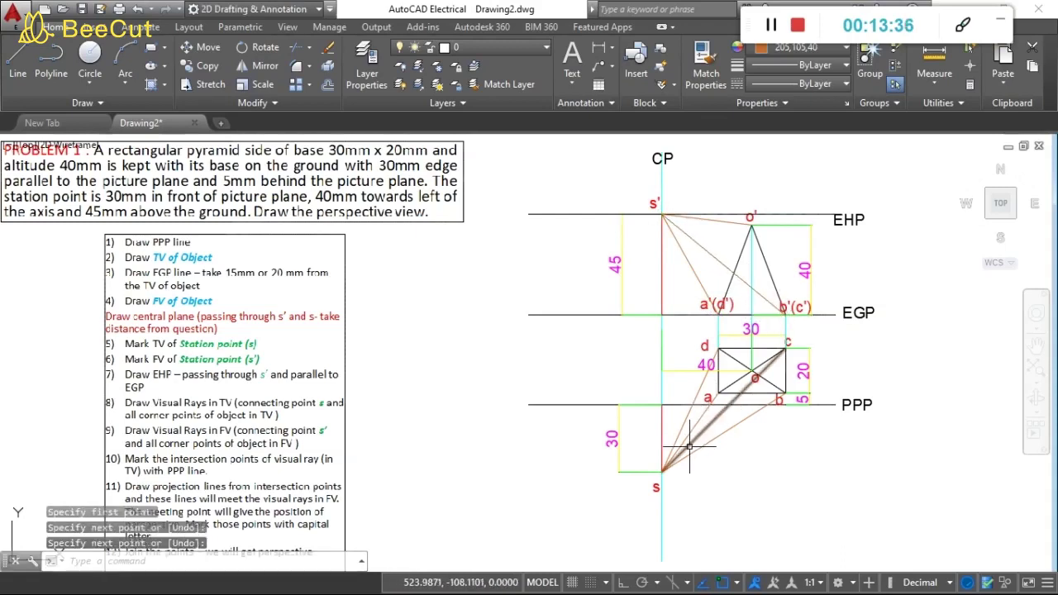
key("Return")
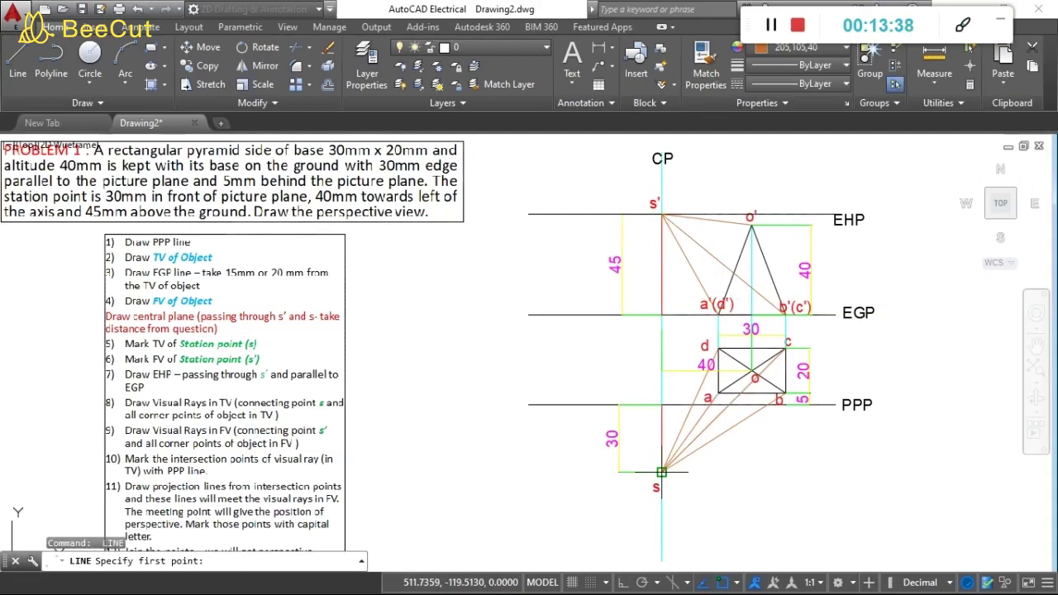
Step: Draw the top-view visual ray from station point s to apex o
left_click(661, 472)
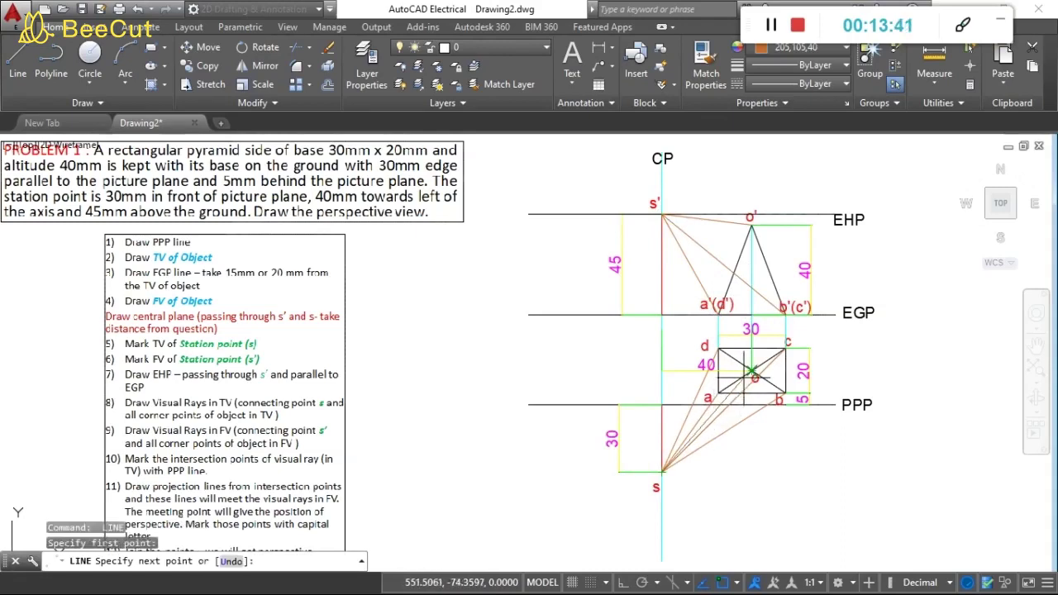
left_click(752, 372)
key("Return")
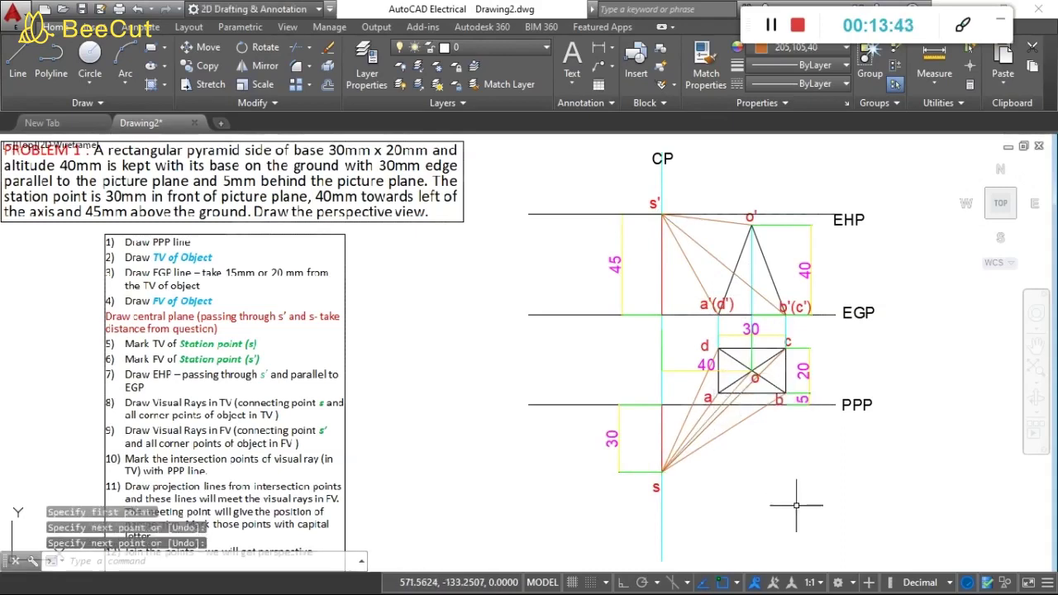